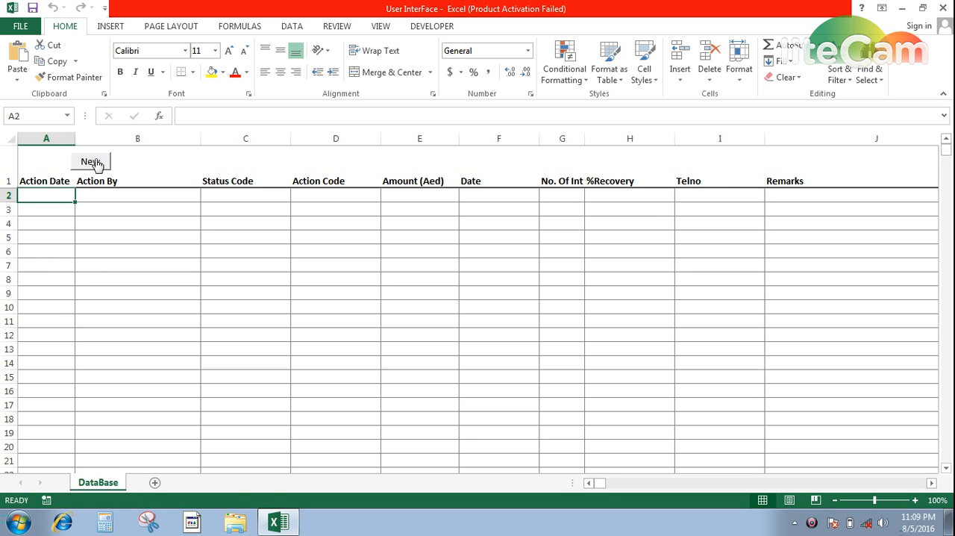
# Open a new entry form and enter action date 08/05/2016, the username for Action By, and status code CB.
pyautogui.click(92, 162)
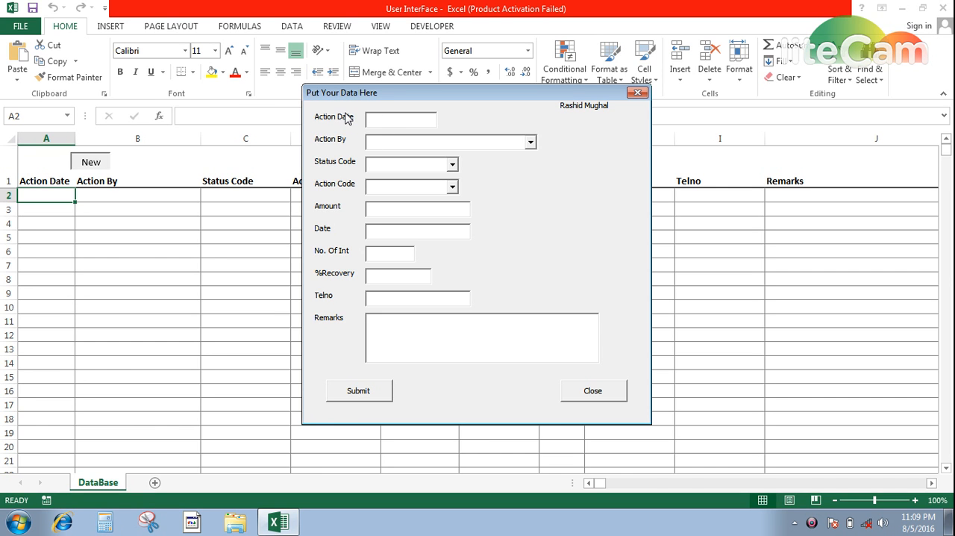
pyautogui.hotkey('ctrl', ';')
pyautogui.press('Tab')
pyautogui.write('r')
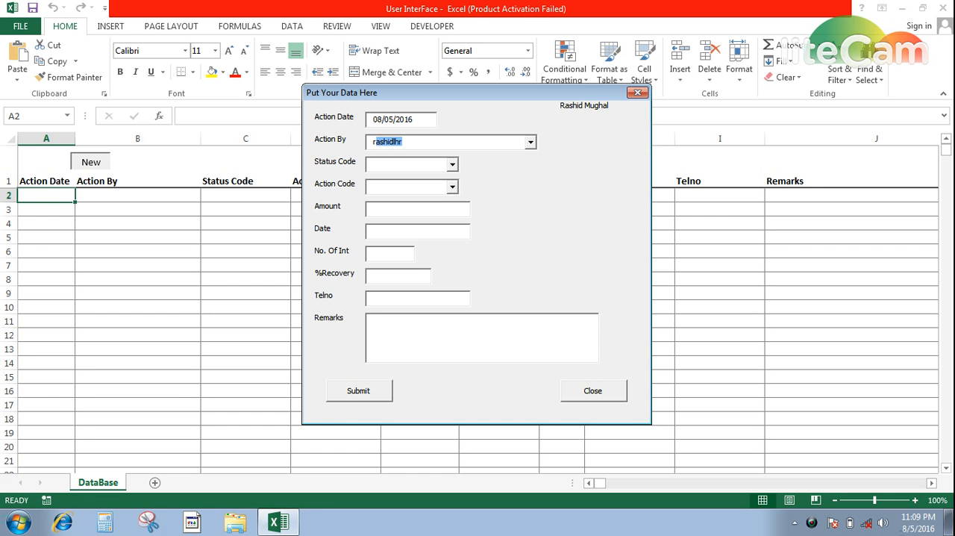
pyautogui.press('Tab')
pyautogui.write('C')
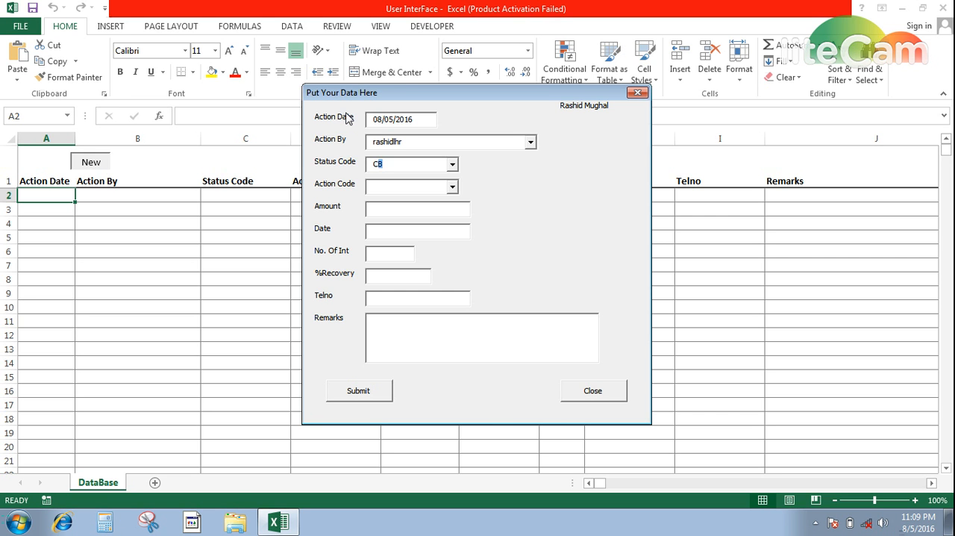
pyautogui.write('B')
pyautogui.press('Tab')
pyautogui.write('12')
pyautogui.press('BackSpace')
pyautogui.press('BackSpace')
pyautogui.write('7/12/2016')
# Enter an amount of 12,000 and set the action code to CB in the entry form.
pyautogui.press('Tab')
pyautogui.write('12000')
pyautogui.press('Tab')
pyautogui.hotkey('shift', 'Tab')
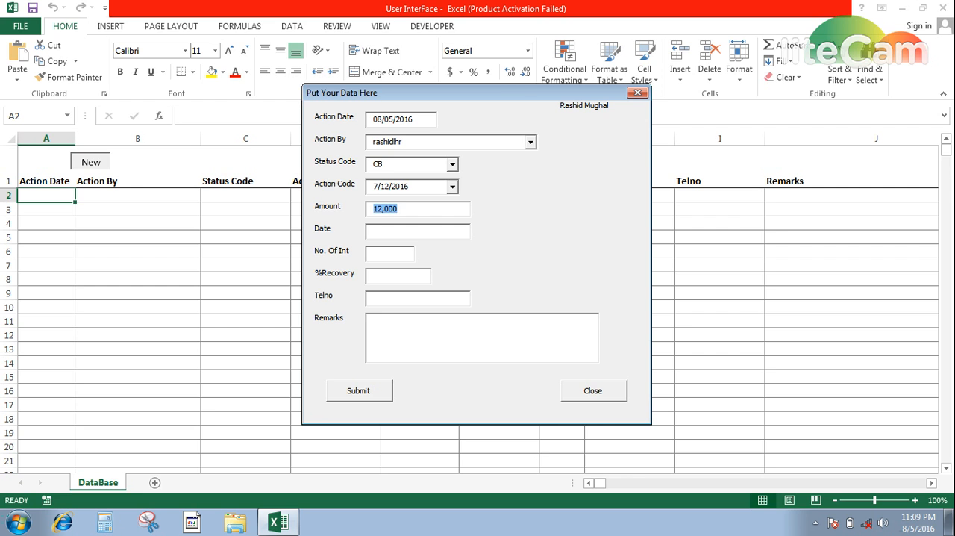
pyautogui.hotkey('shift', 'Tab')
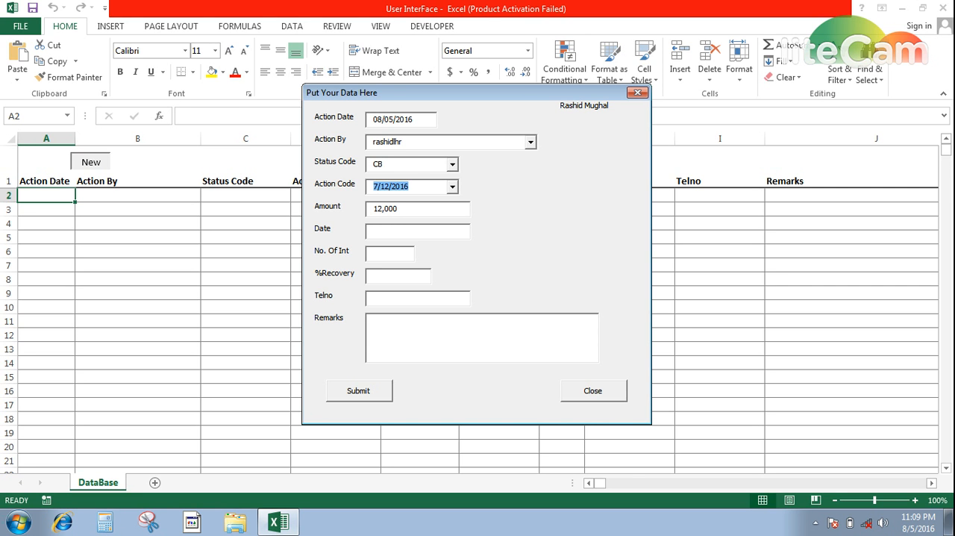
pyautogui.press('BackSpace')
pyautogui.write('C')
# Set the form's date to 7/12/2016 and the No. Of Int to 1.
pyautogui.hotkey('shift', 'Tab')
pyautogui.press('Tab')
pyautogui.press('Tab')
pyautogui.press('Tab')
pyautogui.write('7/12/2016')
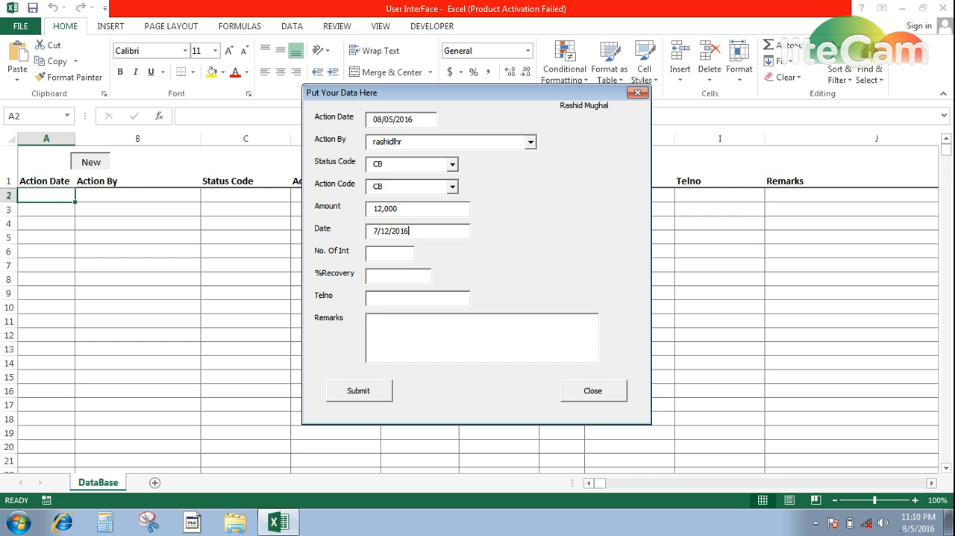
pyautogui.press('Tab')
pyautogui.write('1')
pyautogui.press('Tab')
# Enter the remark "Cb he will pay the money .....", submit the record and close the form.
pyautogui.write('Cb he will pay the money .....')
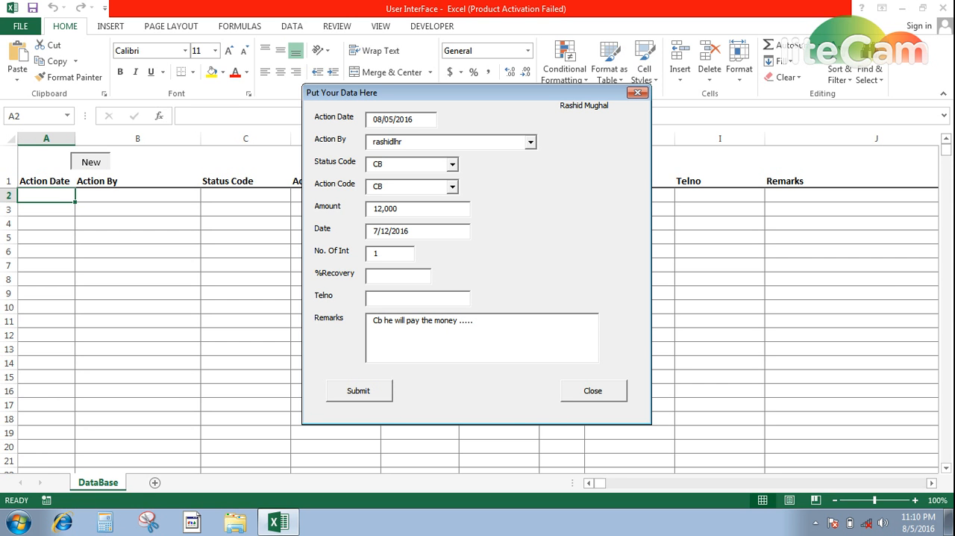
pyautogui.press('Tab')
pyautogui.press('Return')
pyautogui.press('Return')
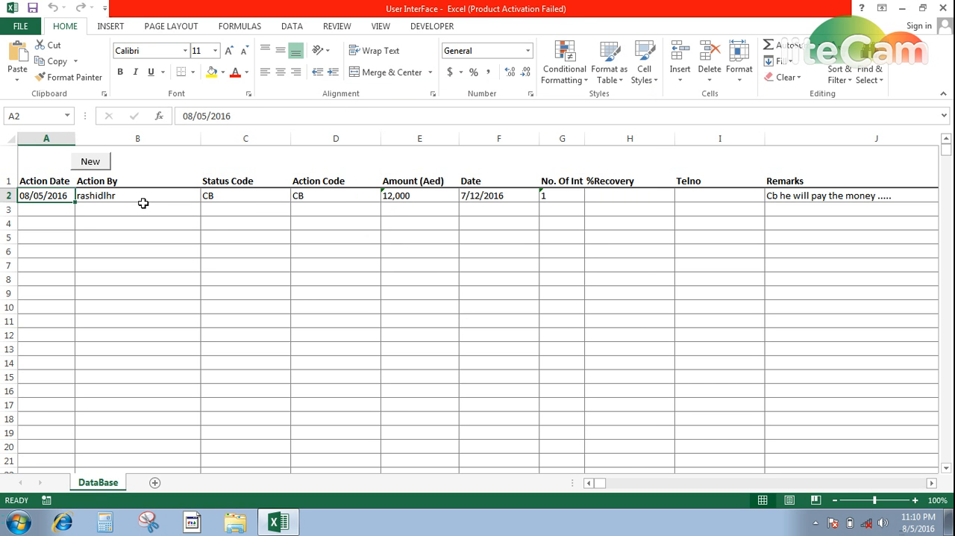
# Start a second record with action date 08/05/2016, Action By "jh", and "kjh" as both status code and action code.
pyautogui.click(91, 166)
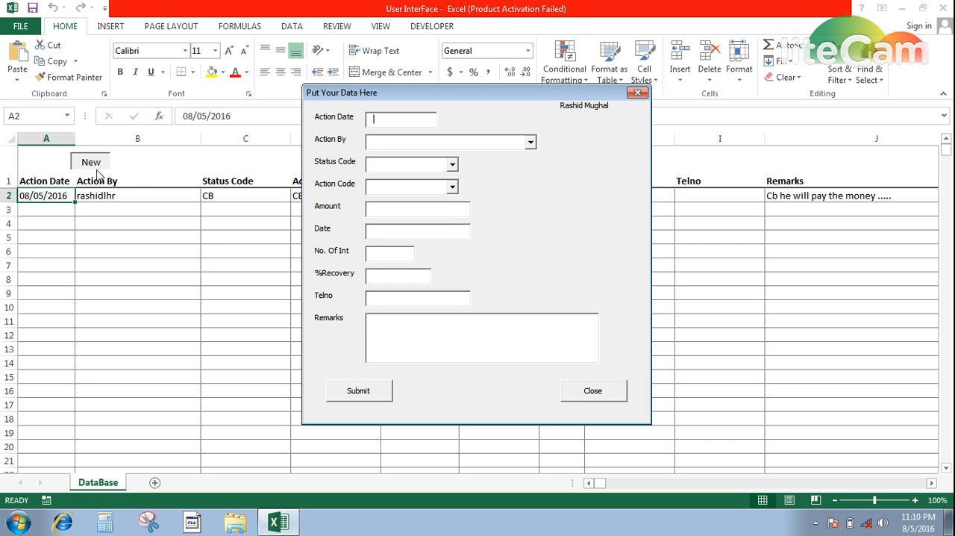
pyautogui.hotkey('ctrl', ';')
pyautogui.write('jh')
pyautogui.press('Tab')
pyautogui.write('kjh')
pyautogui.press('Tab')
pyautogui.write('kjh')
pyautogui.press('Tab')
# Fill the second record's remaining fields, from Amount to Remarks, with "kjh", submit it and close the form.
pyautogui.write('kj')
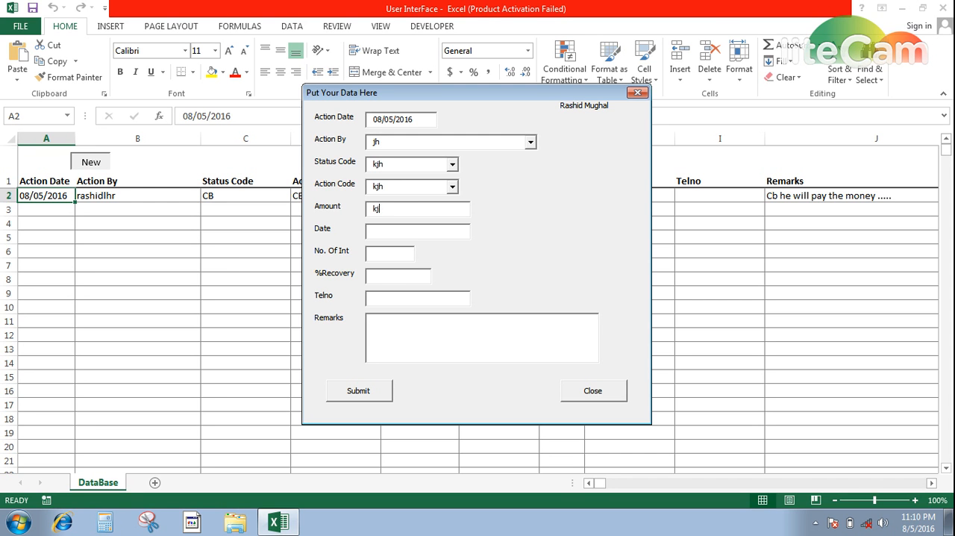
pyautogui.write('h\tkjh\tkjh\tkjh\tkjh\tkjh')
pyautogui.press('Tab')
pyautogui.press('Return')
pyautogui.press('Tab')
pyautogui.press('Return')
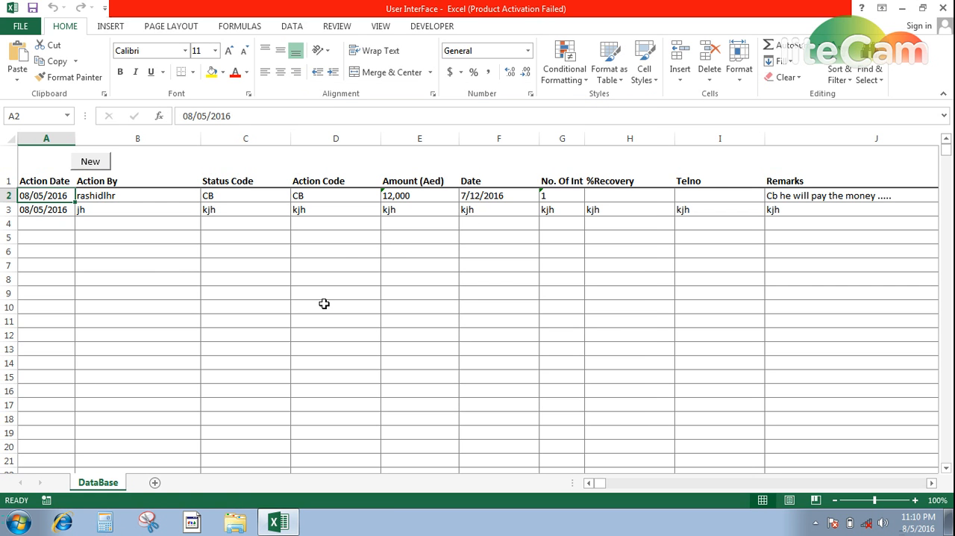
# Submit a third record with action date 08/05/2016 and "lkj" in every other field, and close the form.
pyautogui.click(150, 213)
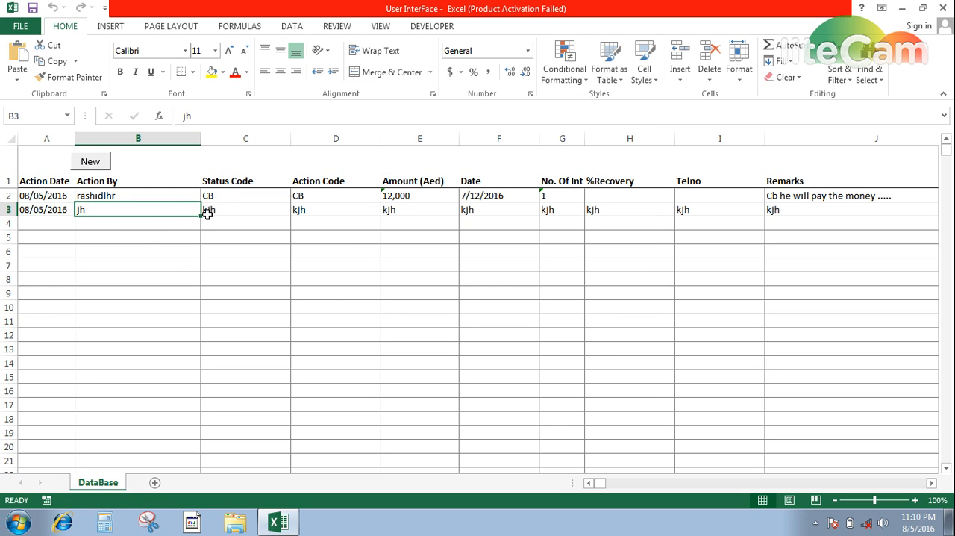
pyautogui.click(92, 162)
pyautogui.press('Tab')
pyautogui.write('lkj')
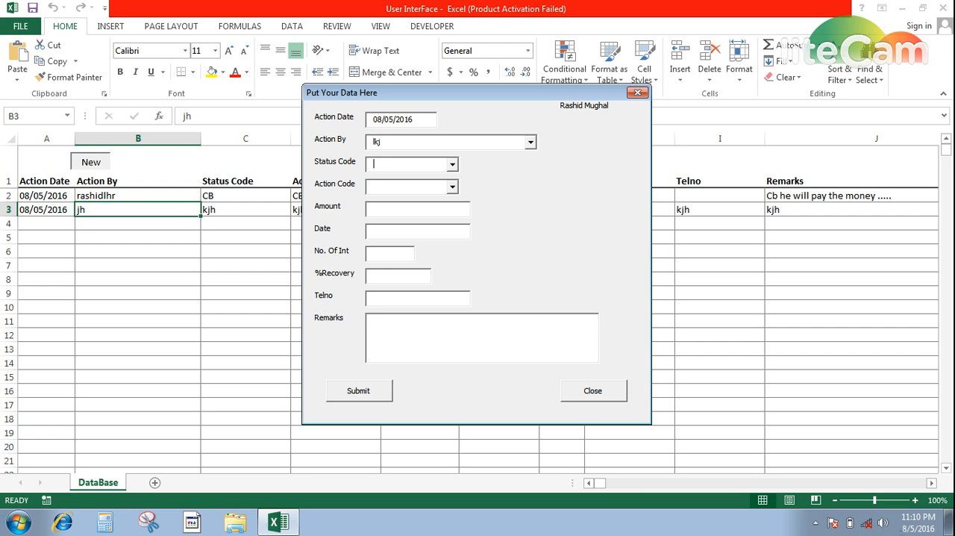
pyautogui.write('\tlkj\tlkj\tlkj\tlkj\tlkj\tlkj\tlkj\t')
pyautogui.write('lkj')
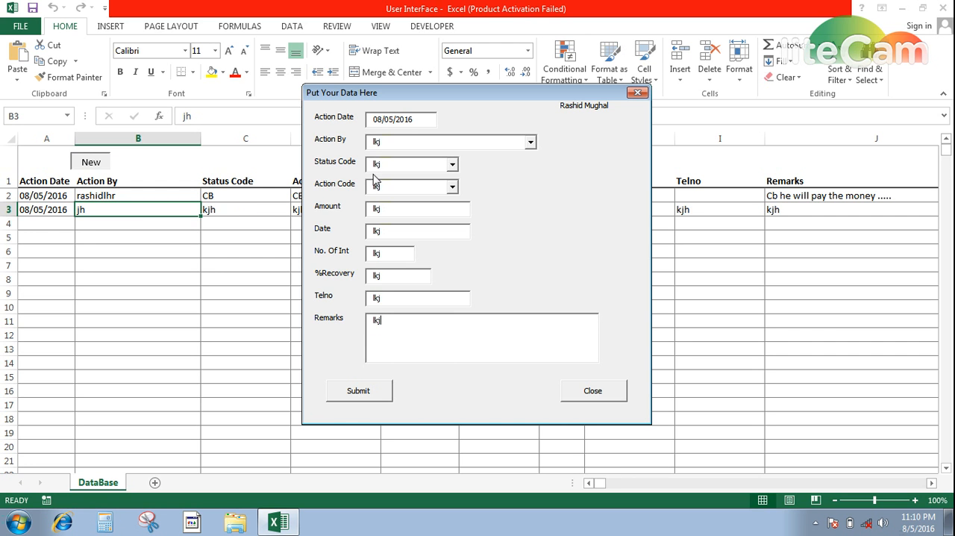
pyautogui.click(382, 393)
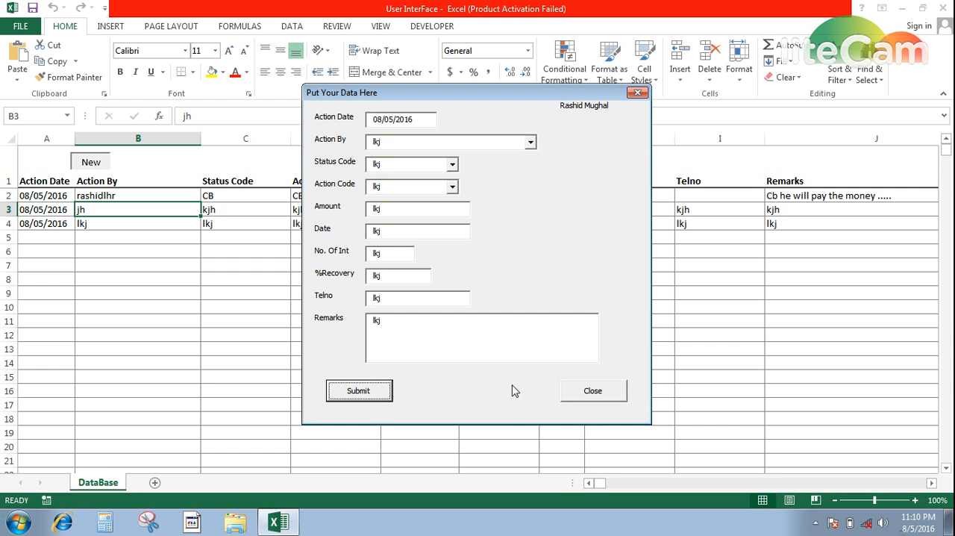
pyautogui.click(592, 395)
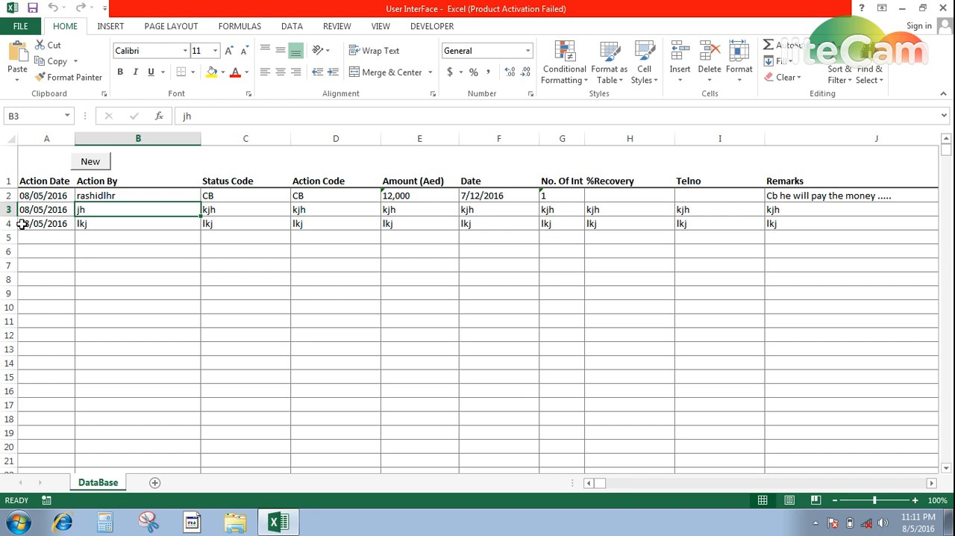
pyautogui.click(87, 164)
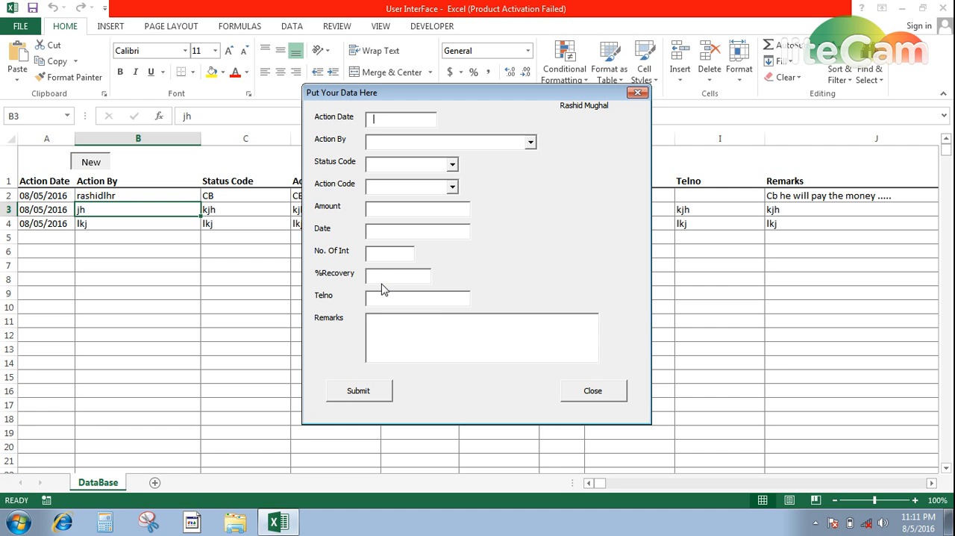
pyautogui.click(595, 395)
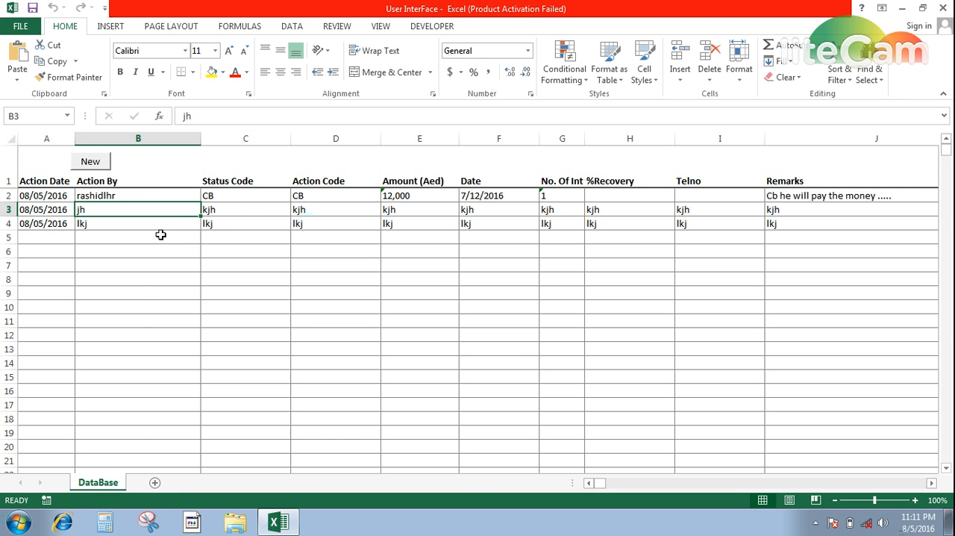
# Turn on filtering for the header row of the DataBase sheet.
pyautogui.hotkey('ctrl', 'shift', 'l')
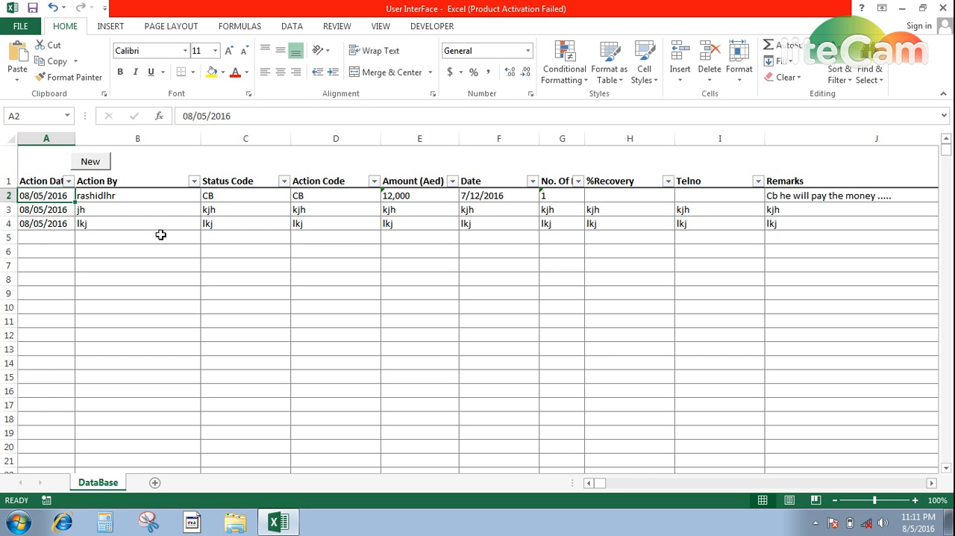
pyautogui.press('Right')
pyautogui.press('Right')
pyautogui.press('Right')
pyautogui.press('Right')
pyautogui.press('Right')
pyautogui.press('Right')
pyautogui.press('Right')
pyautogui.press('Right')
pyautogui.press('Right')
pyautogui.press('Right')
pyautogui.press('Right')
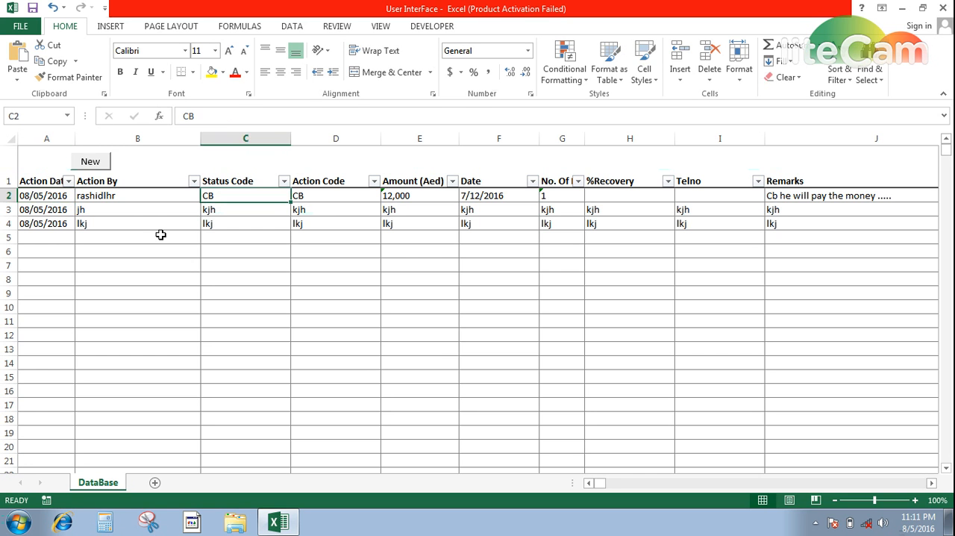
pyautogui.press('Left')
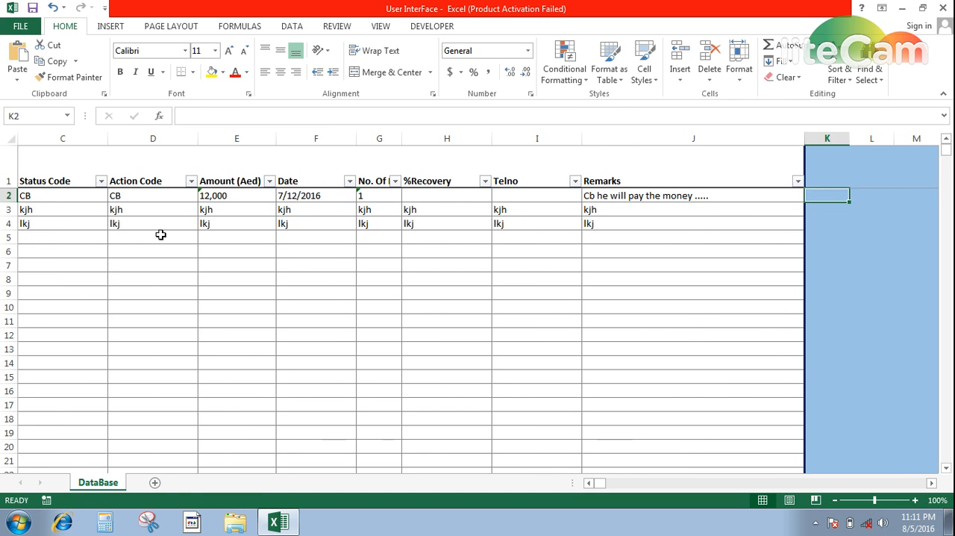
pyautogui.press('Left')
pyautogui.press('Left')
pyautogui.press('Down')
pyautogui.press('Down')
pyautogui.press('Down')
pyautogui.press('Right')
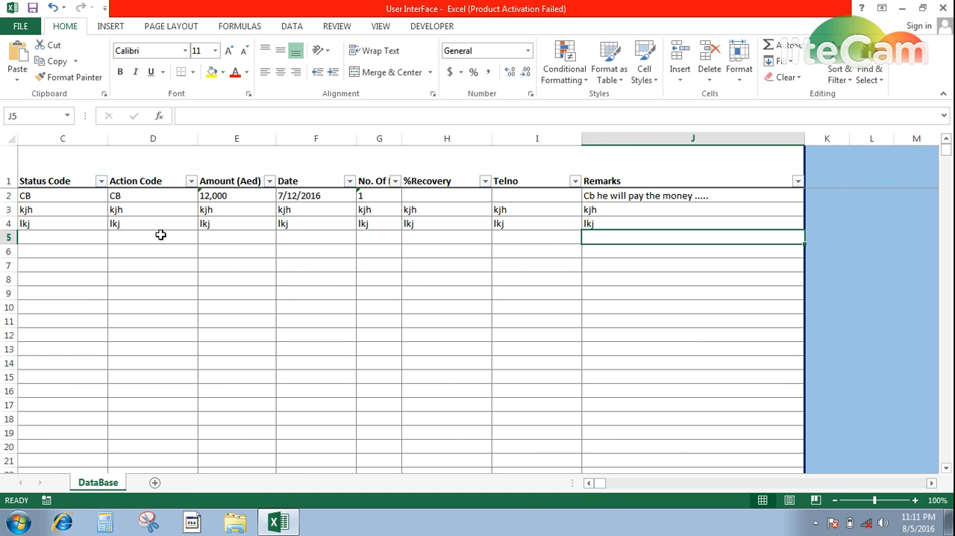
pyautogui.press('Down')
pyautogui.press('Up')
pyautogui.write('www.')
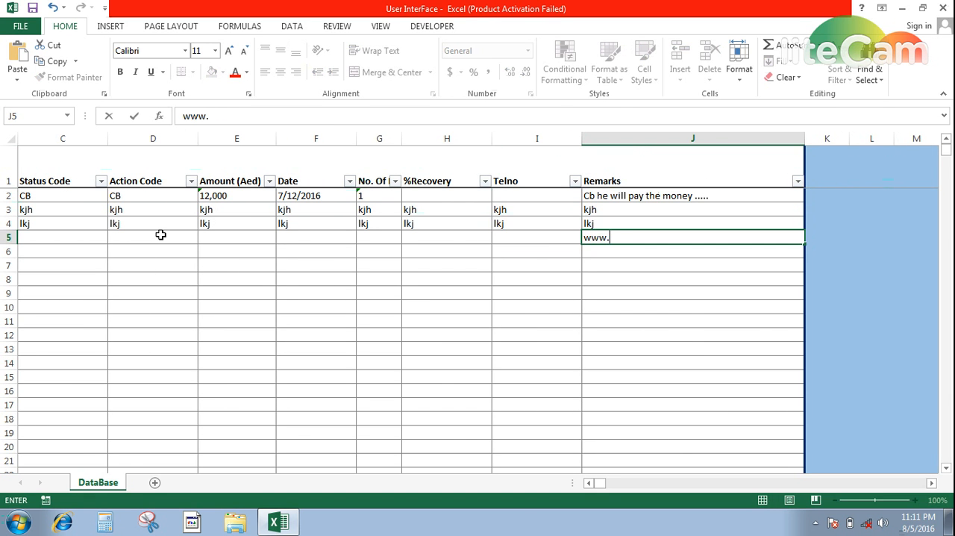
pyautogui.write('facebook.com/m')
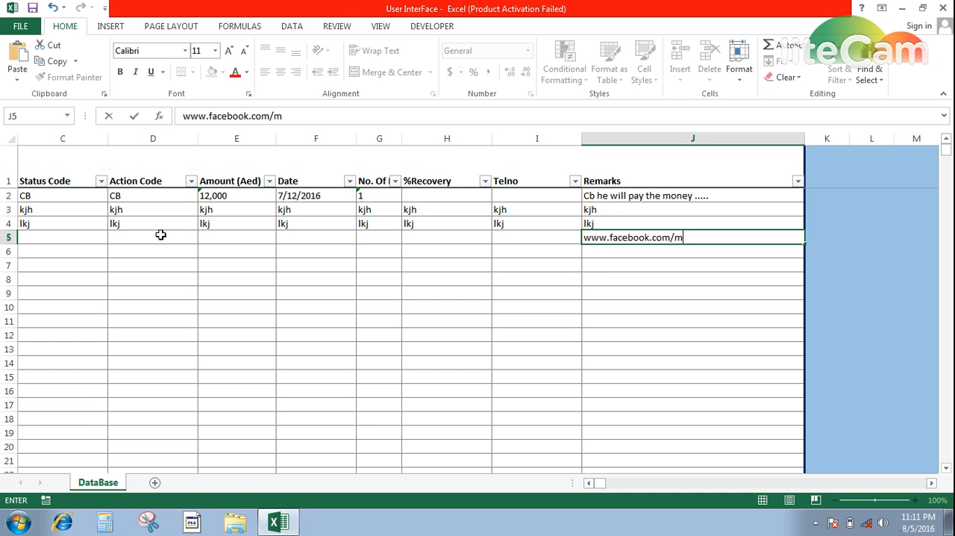
pyautogui.write('yetutorial')
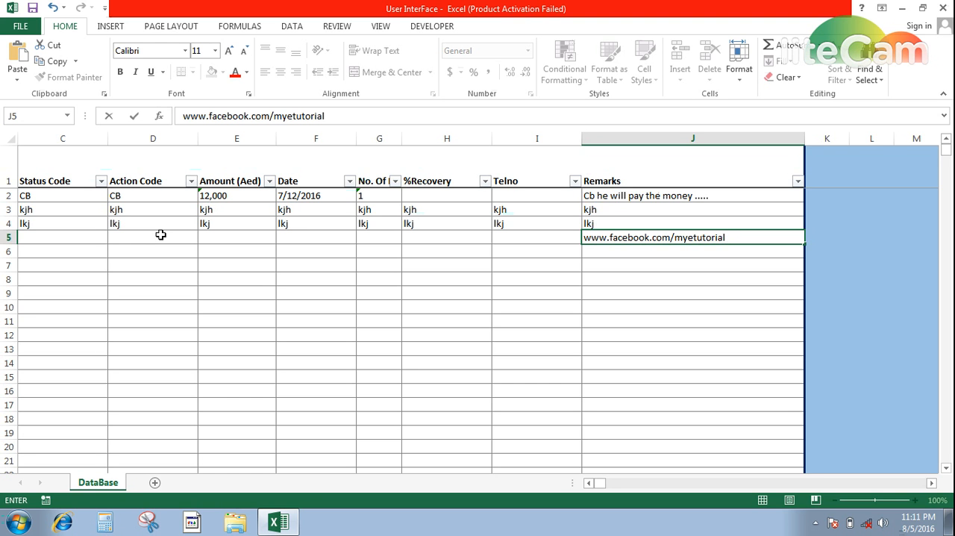
pyautogui.press('Return')
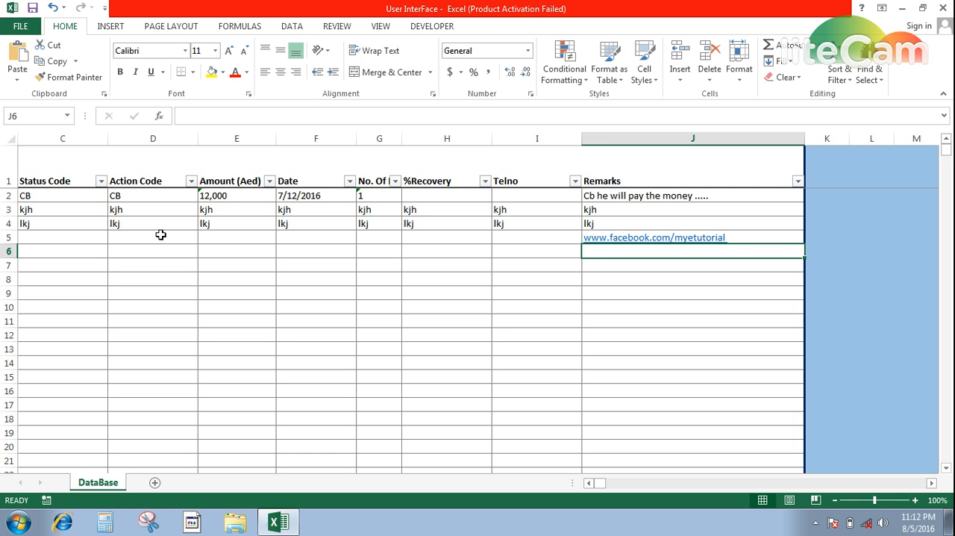
# Enter "My E Tutorial" in cell J6 of the Remarks column.
pyautogui.write('My E')
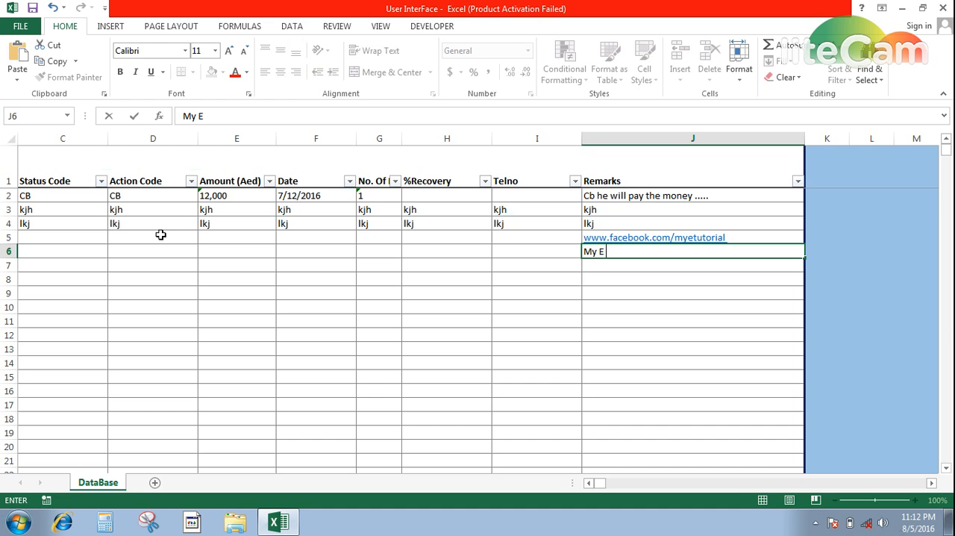
pyautogui.write(' Tutorial')
pyautogui.press('Return')
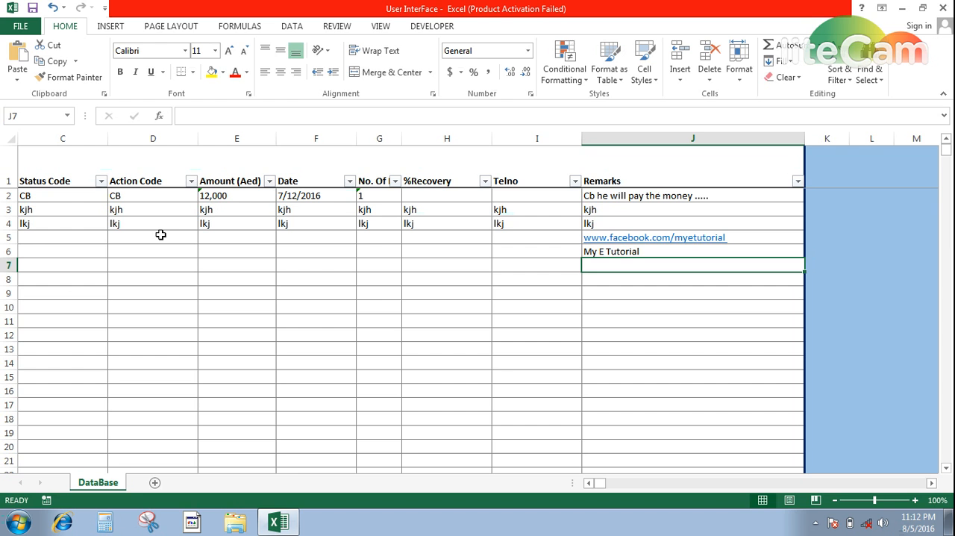
pyautogui.write('www.')
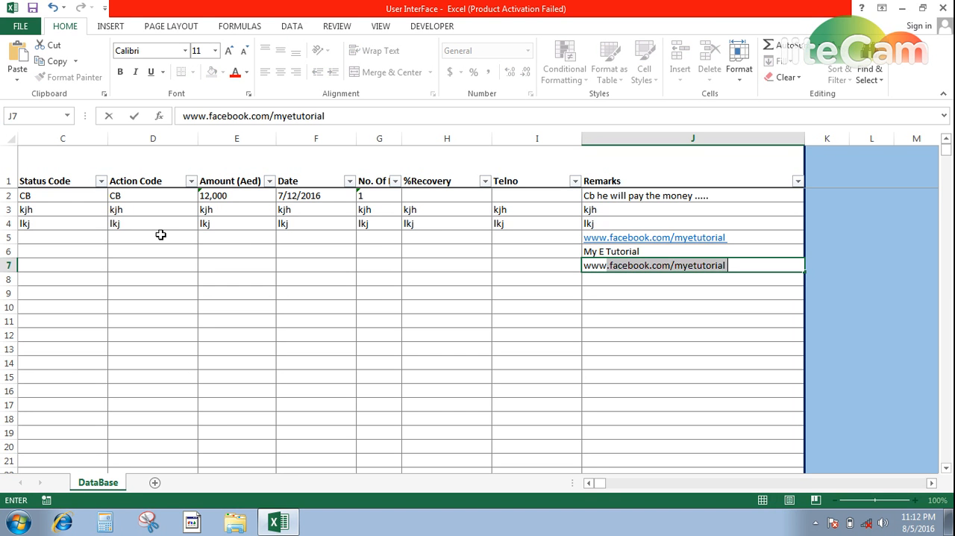
pyautogui.write('twiter')
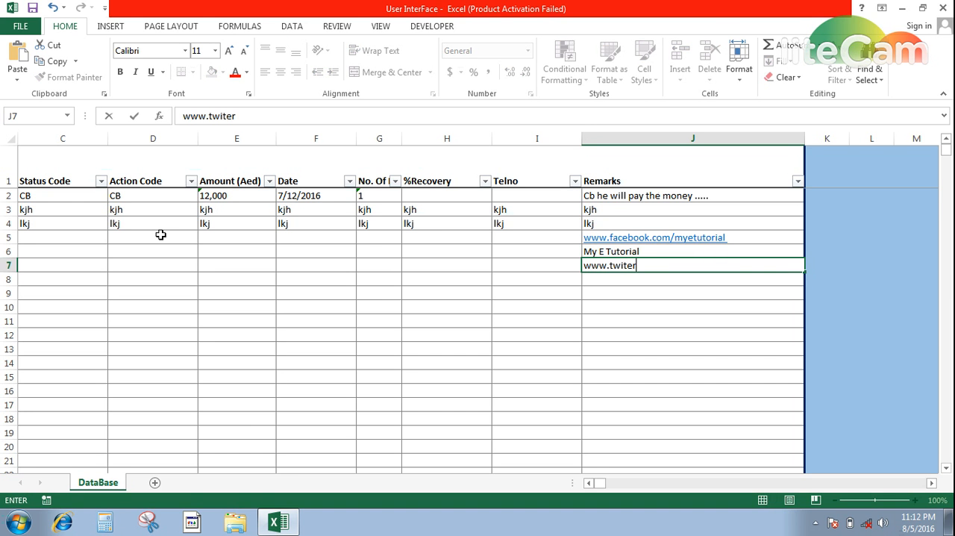
pyautogui.write('.com/mye')
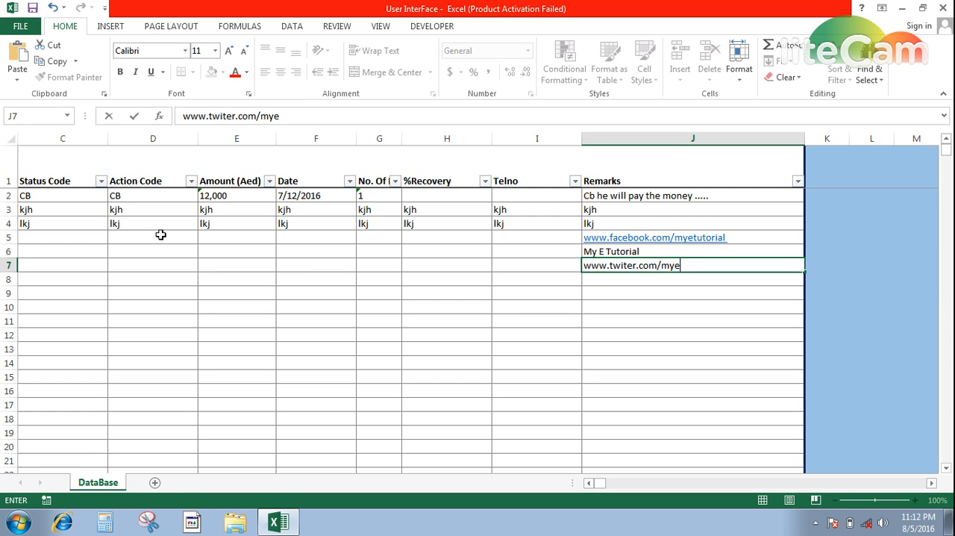
pyautogui.write('tutorial245')
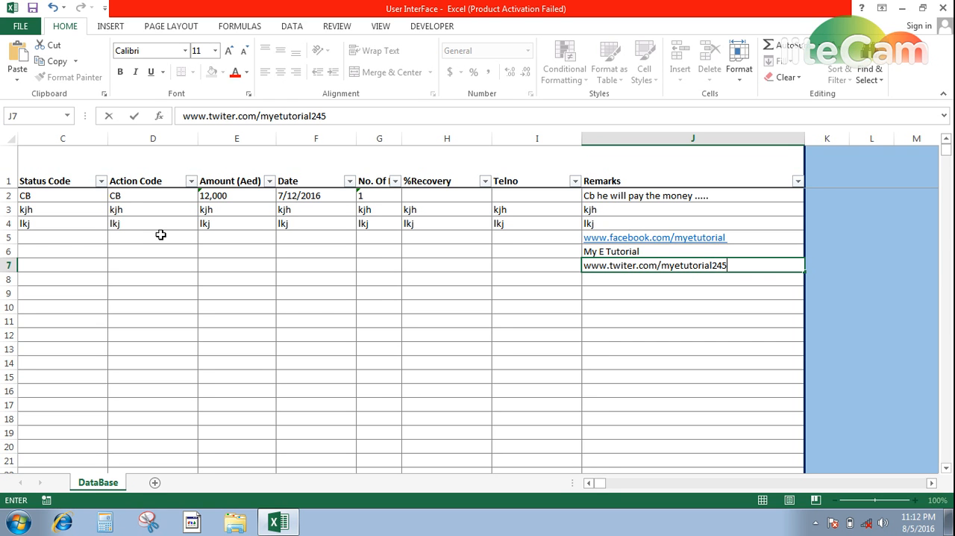
pyautogui.press('Return')
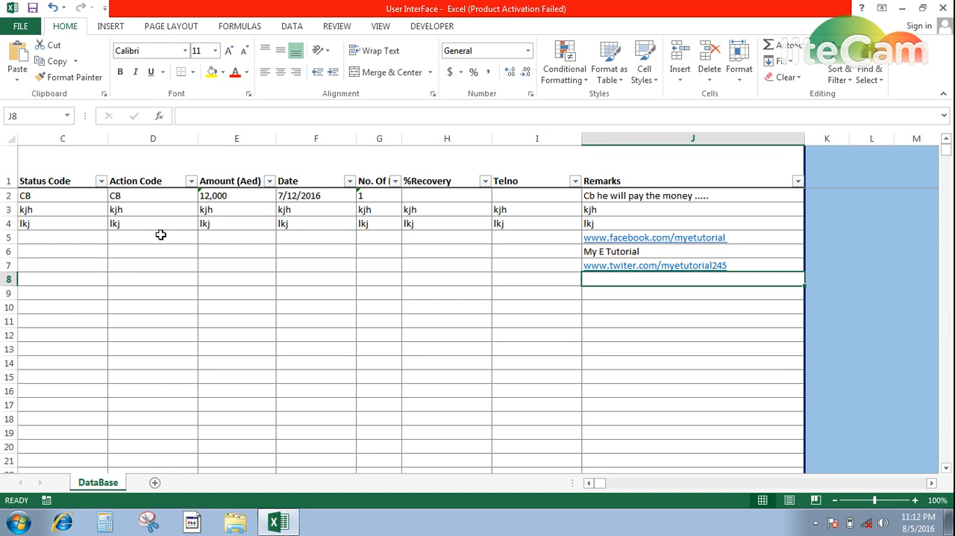
# Select cell A5 in the Action Date column, directly below the submitted records.
pyautogui.press('Left')
pyautogui.press('Left')
pyautogui.press('Left')
pyautogui.press('Left')
pyautogui.press('Left')
pyautogui.press('Left')
pyautogui.press('Left')
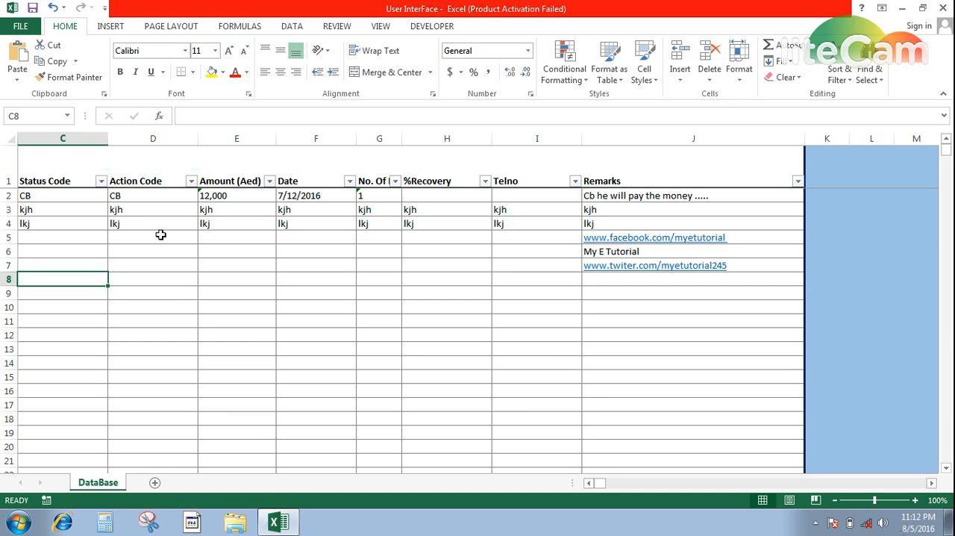
pyautogui.press('Up')
pyautogui.press('Up')
pyautogui.press('Up')
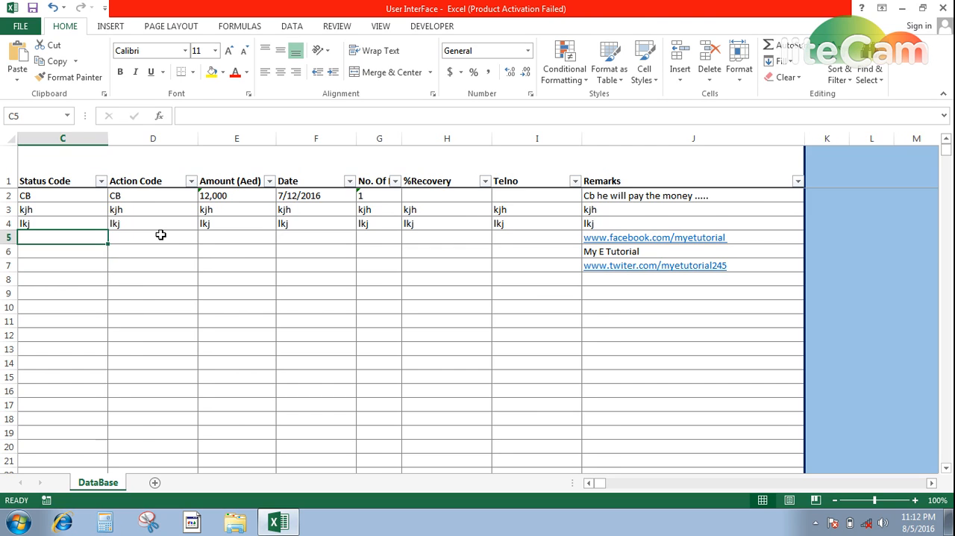
pyautogui.press('Left')
pyautogui.press('Left')
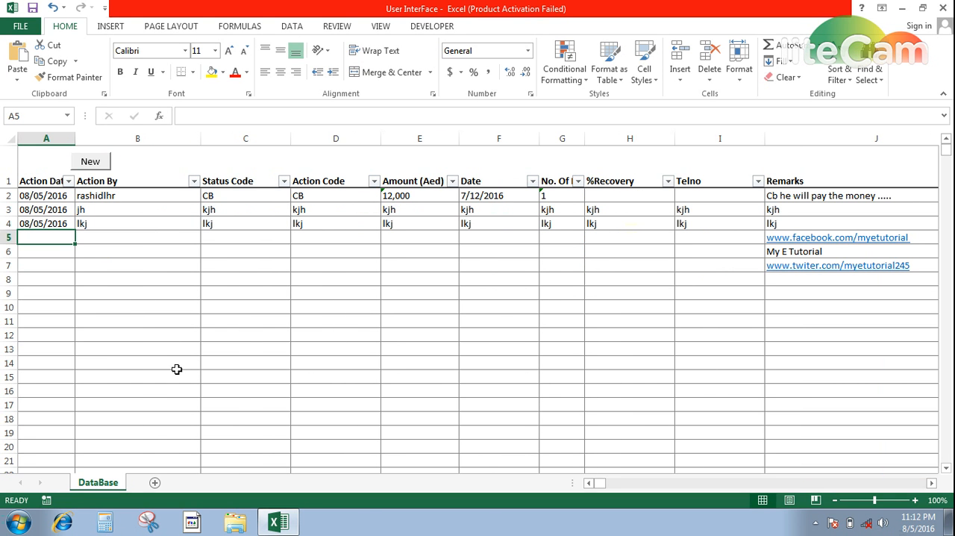